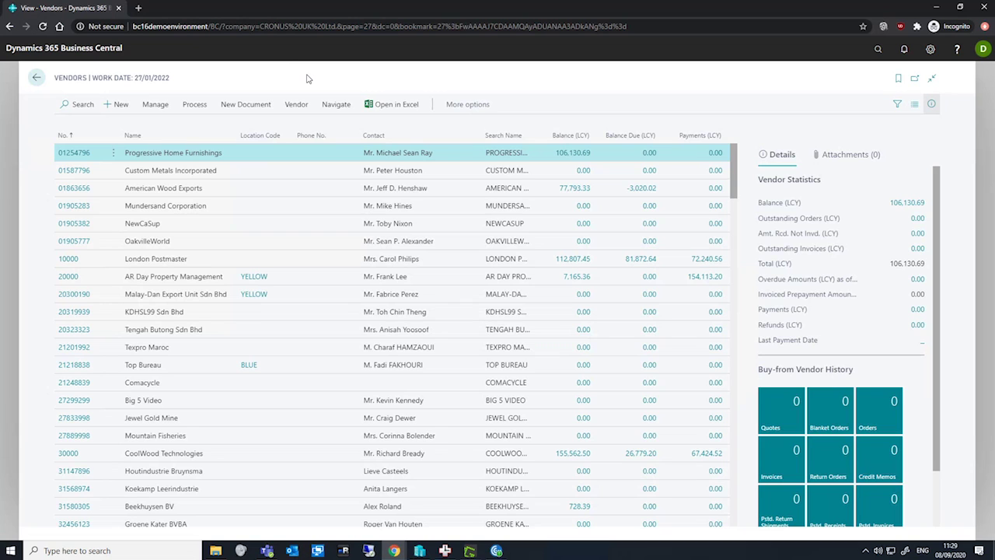
# - Set payment Priority 1 on the card of vendor 10000 London Postmaster
pyautogui.click(69, 261)
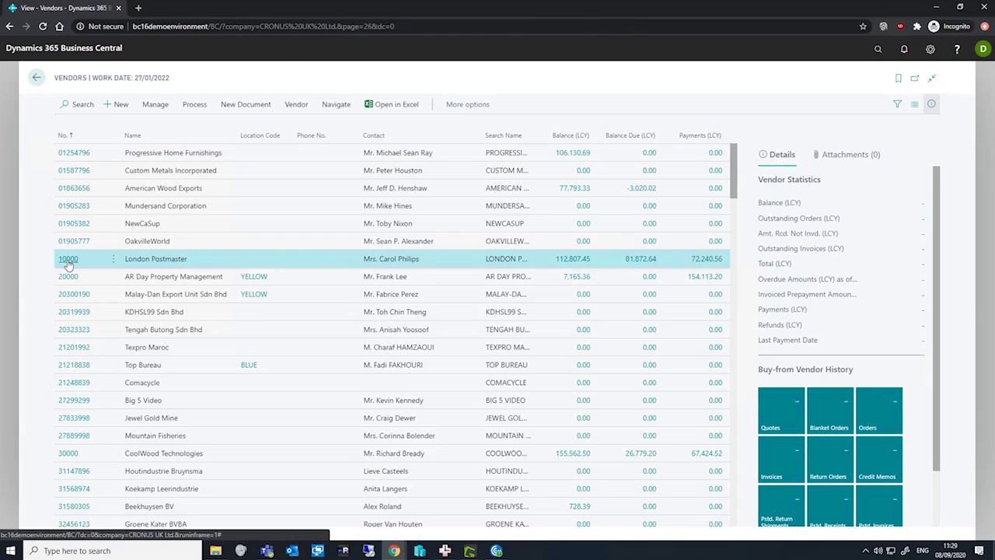
pyautogui.scroll(-1, 134, 414)
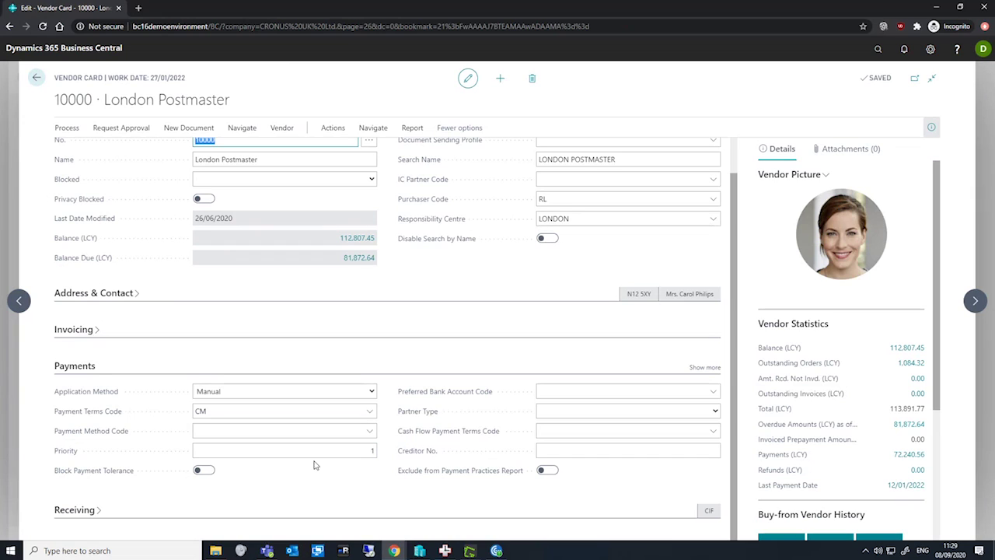
pyautogui.click(373, 453)
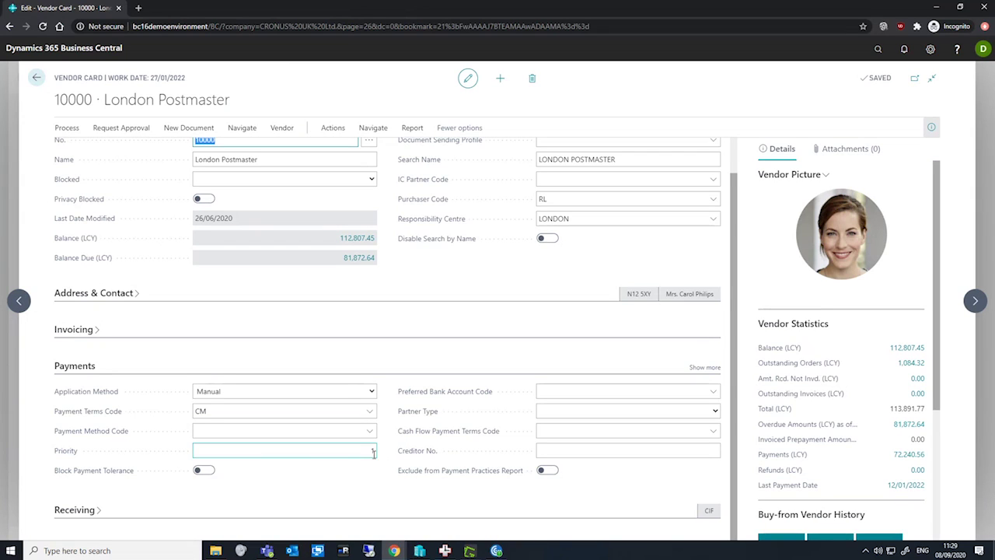
pyautogui.write('1')
# - Close the vendor card and find the Payment Journals page by searching 'pay jo'
pyautogui.press('Escape')
pyautogui.press('Escape')
pyautogui.click(878, 48)
pyautogui.write('pay jou')
pyautogui.press('Return')
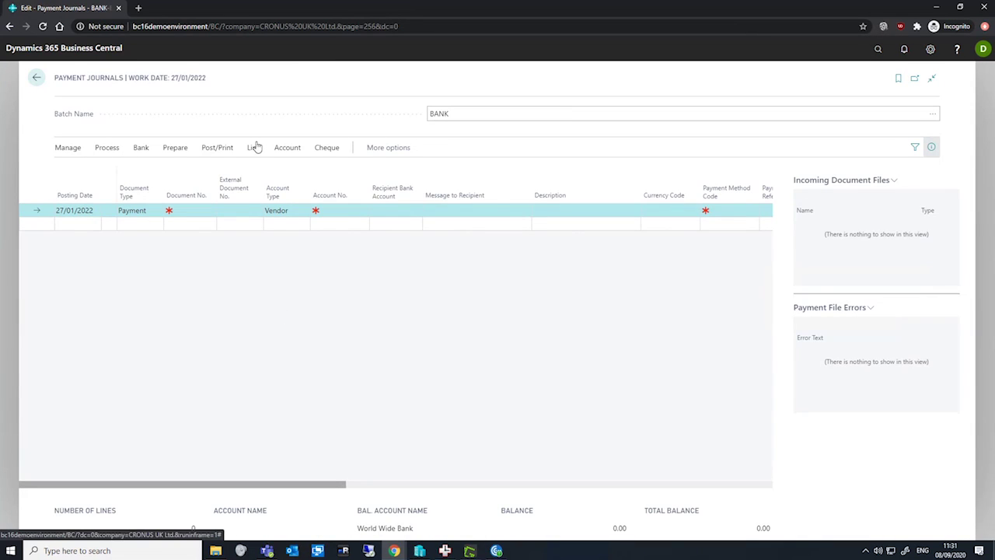
# - Suggest vendor payments with Summarise per Vendor off, starting document number PAY001
pyautogui.click(173, 148)
pyautogui.click(89, 170)
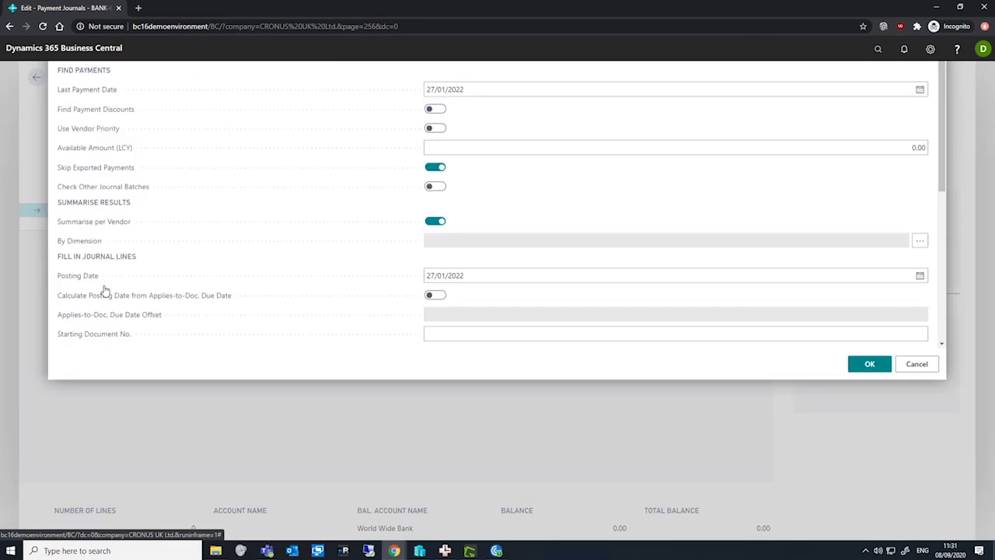
pyautogui.scroll(-1, 291, 187)
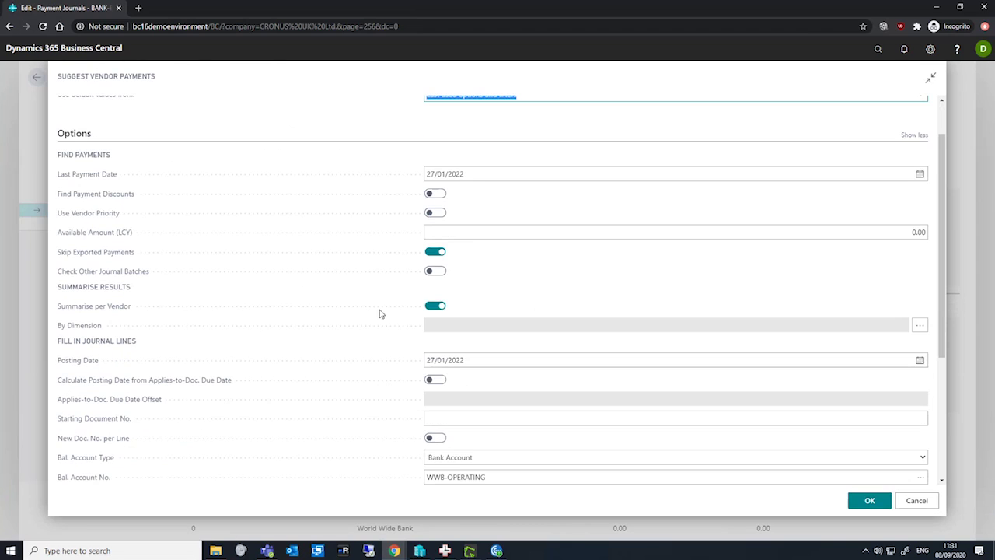
pyautogui.click(438, 307)
pyautogui.scroll(-3, 504, 333)
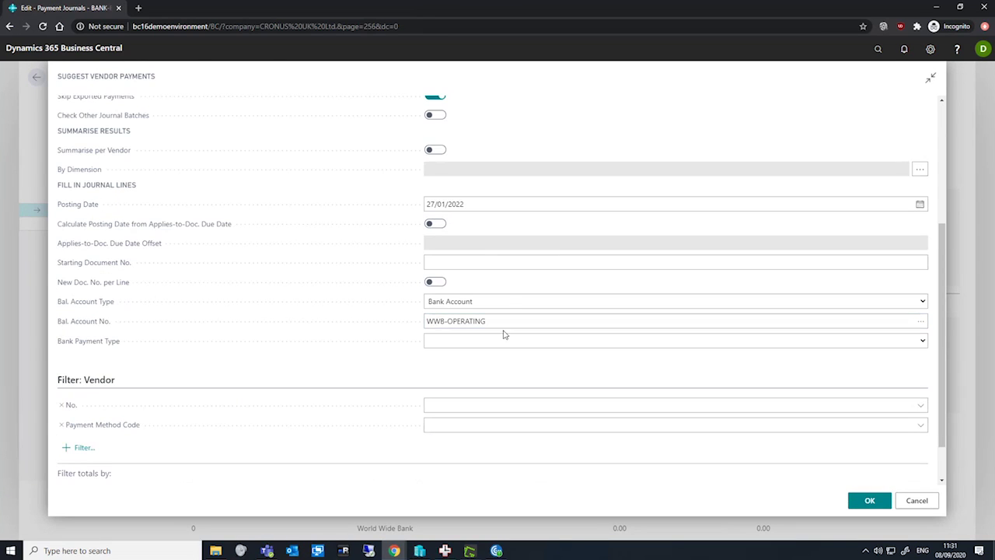
pyautogui.click(525, 266)
pyautogui.write('PAY001')
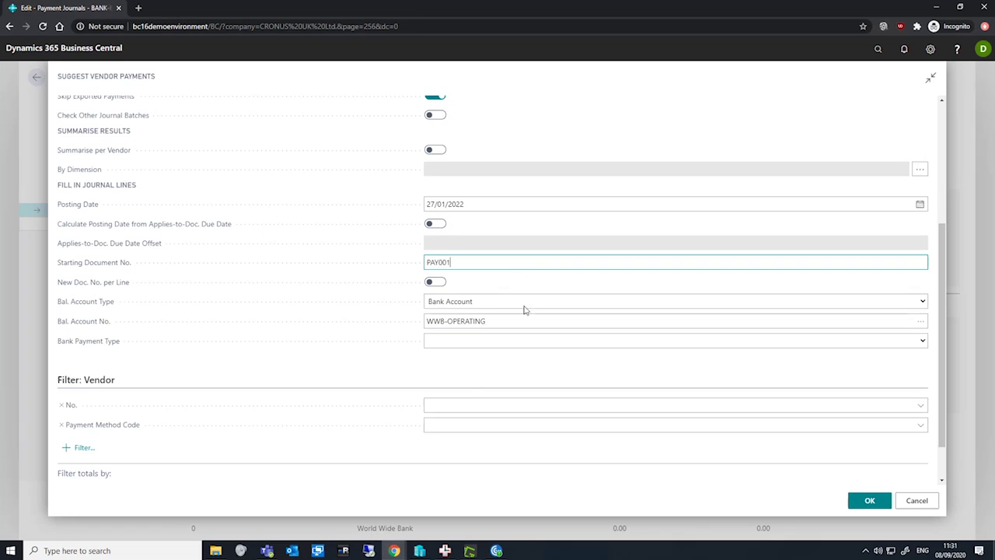
pyautogui.scroll(-1, 717, 380)
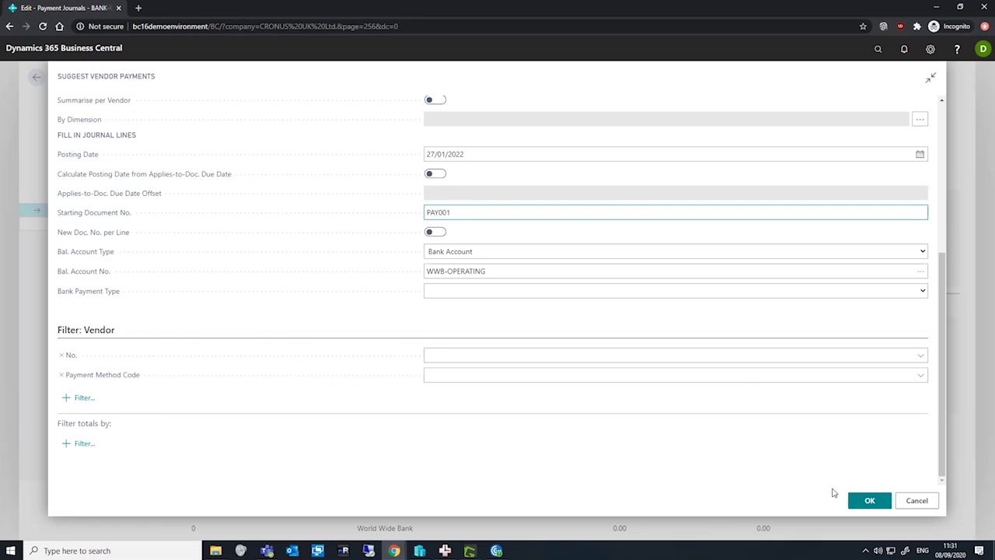
pyautogui.click(867, 501)
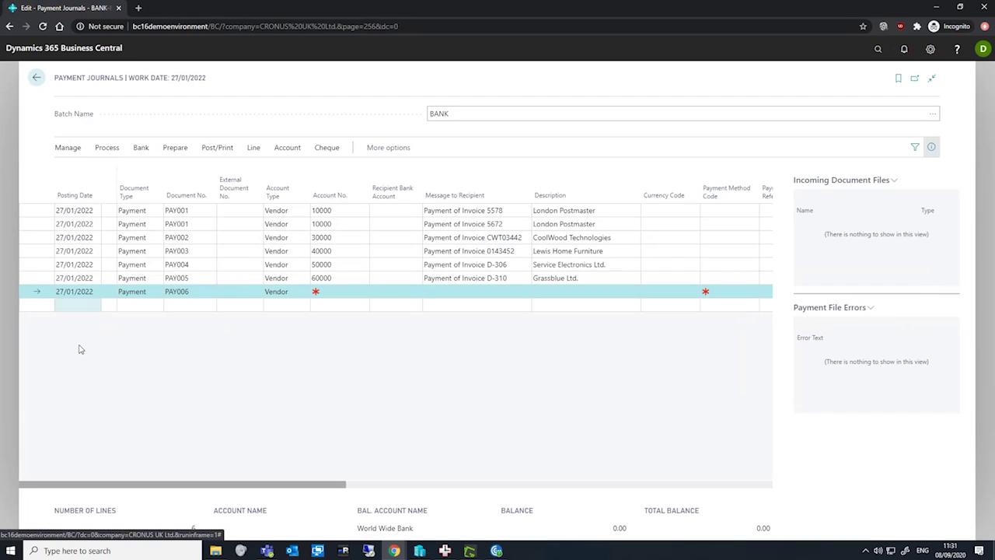
# - Scroll the journal grid to review the suggested payment amounts
pyautogui.moveTo(97, 484); pyautogui.dragTo(231, 489)
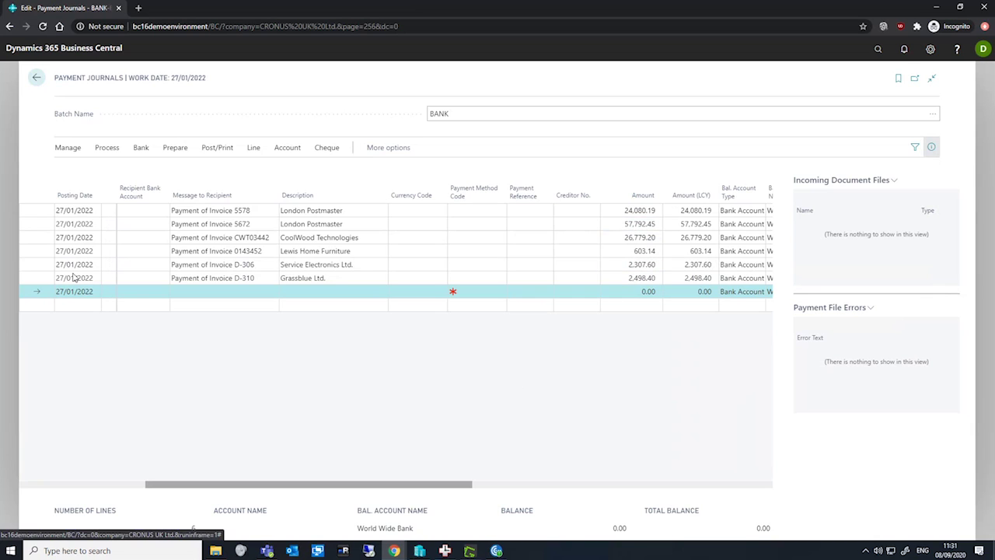
pyautogui.click(96, 484)
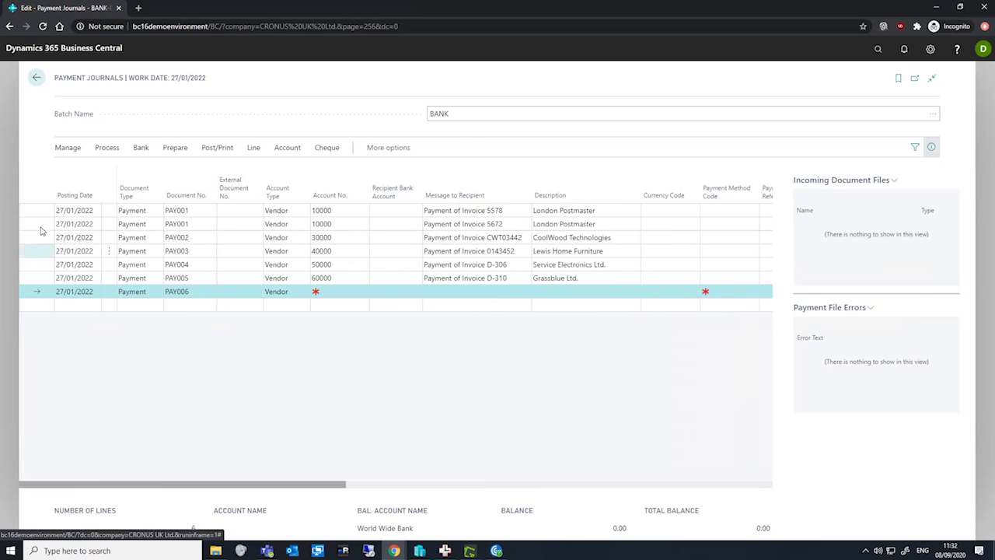
pyautogui.click(96, 483)
# - Select all suggested journal lines and delete them, confirming with Yes
pyautogui.click(39, 211)
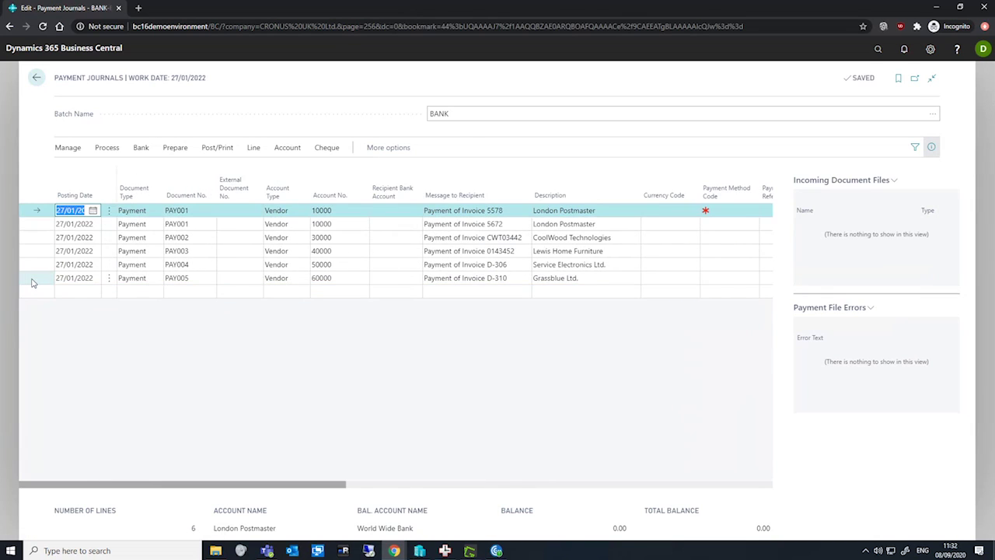
pyautogui.keyDown('shift'); pyautogui.click(31, 277); pyautogui.keyUp('shift')
pyautogui.click(68, 148)
pyautogui.click(69, 167)
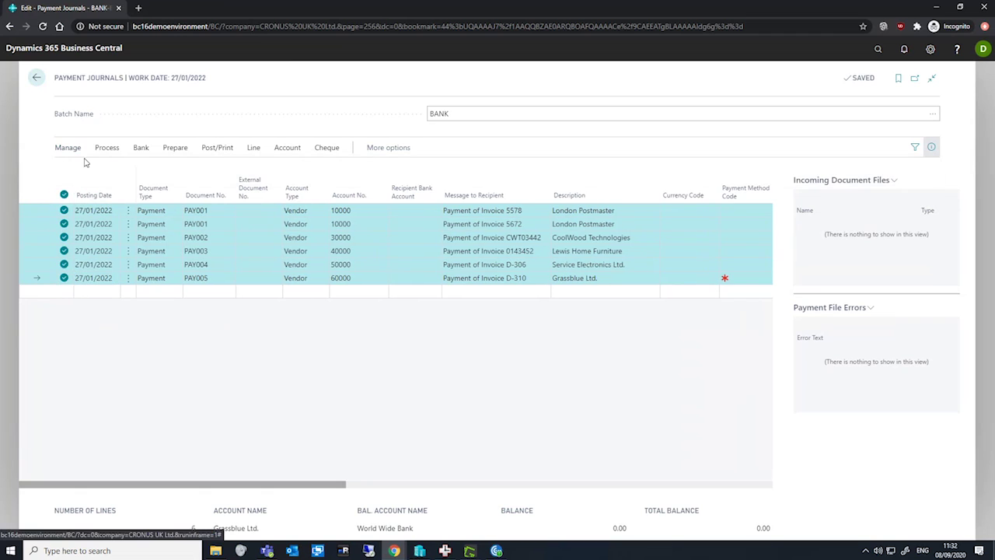
pyautogui.click(548, 321)
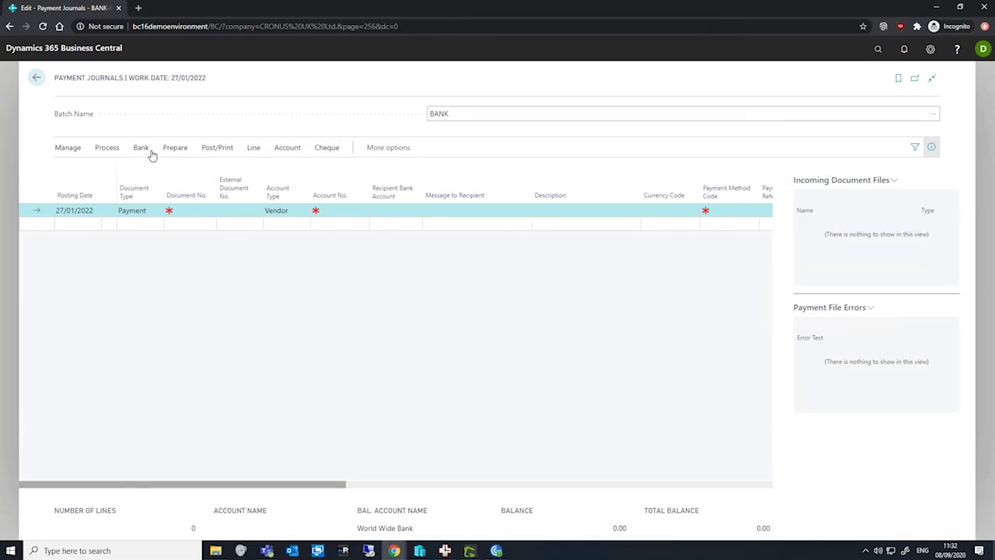
pyautogui.click(172, 148)
pyautogui.click(105, 169)
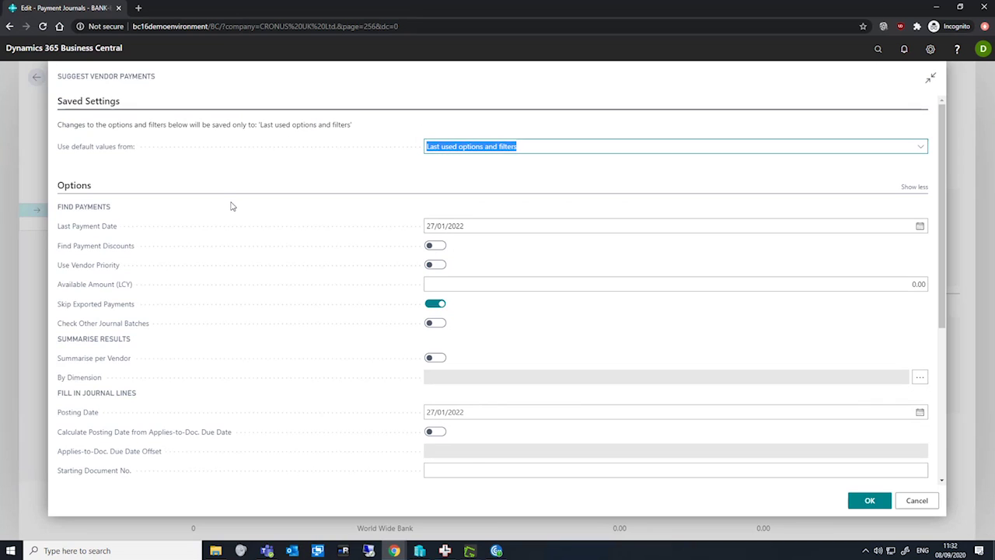
# - Run Suggest Vendor Payments with vendor priority, 90000 available amount, starting number PAY0001
pyautogui.scroll(-1, 231, 206)
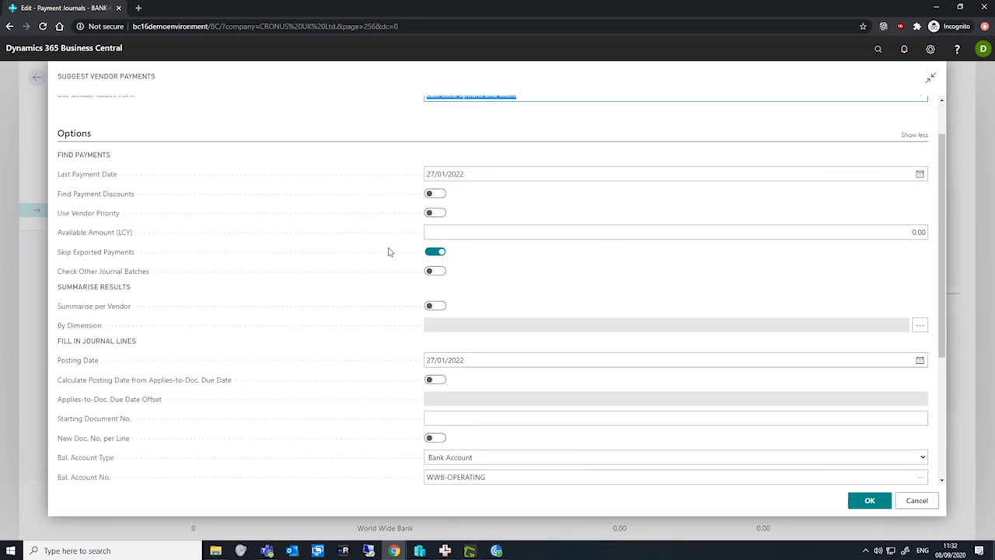
pyautogui.click(604, 235)
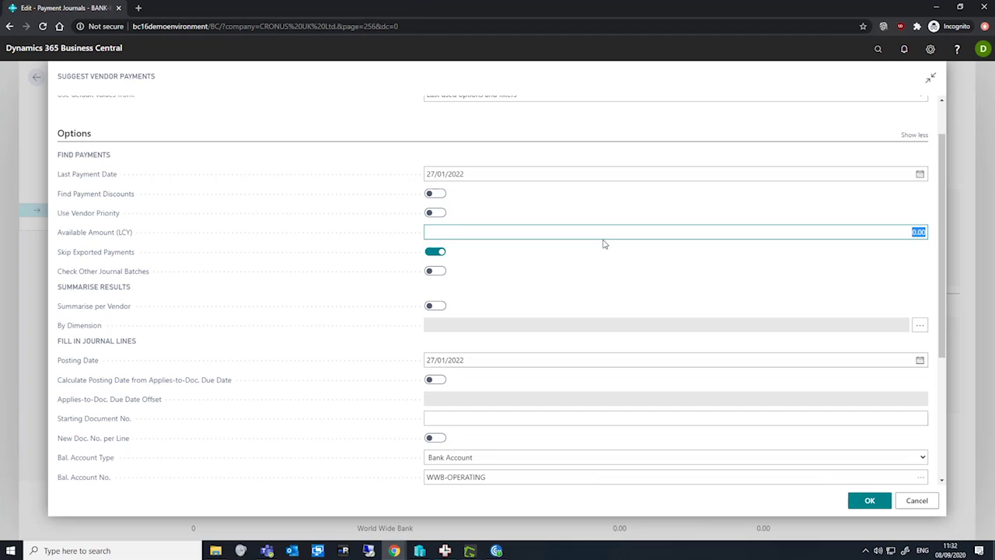
pyautogui.write('90000')
pyautogui.press('Tab')
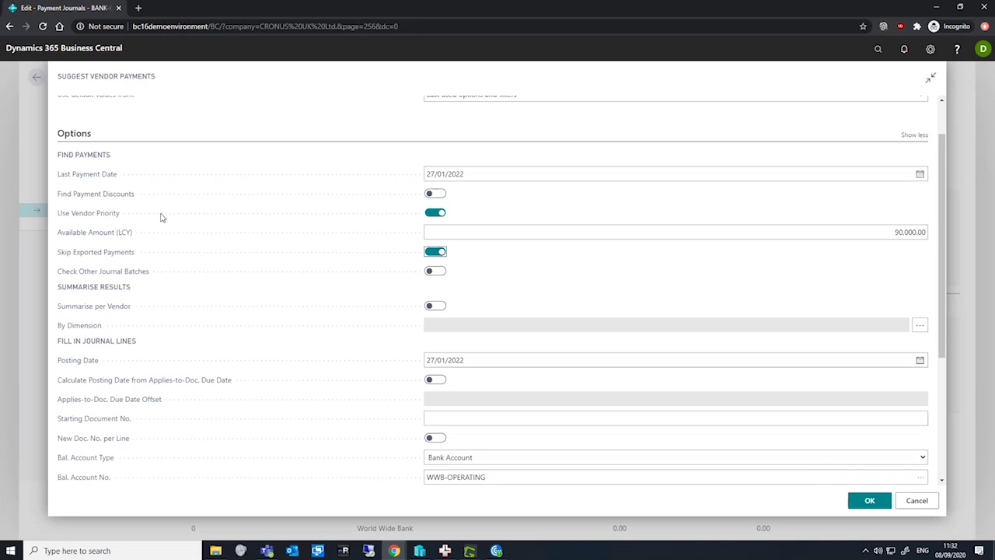
pyautogui.click(112, 222)
pyautogui.click(646, 415)
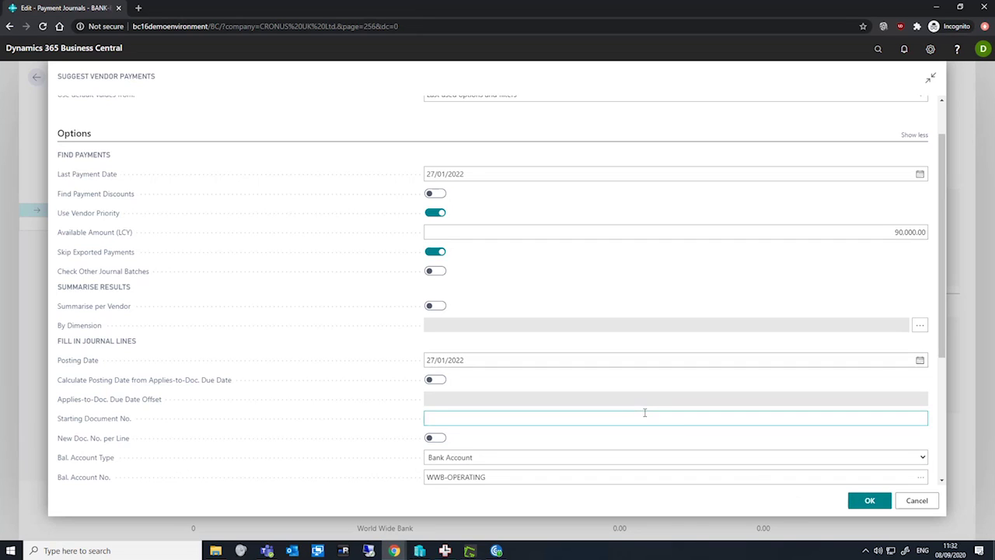
pyautogui.write('PAY0001')
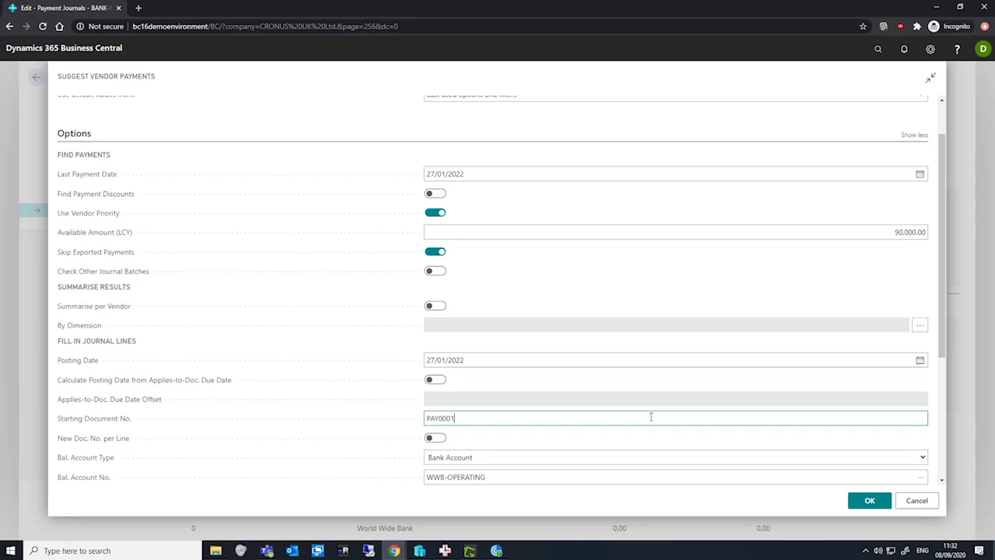
pyautogui.click(868, 500)
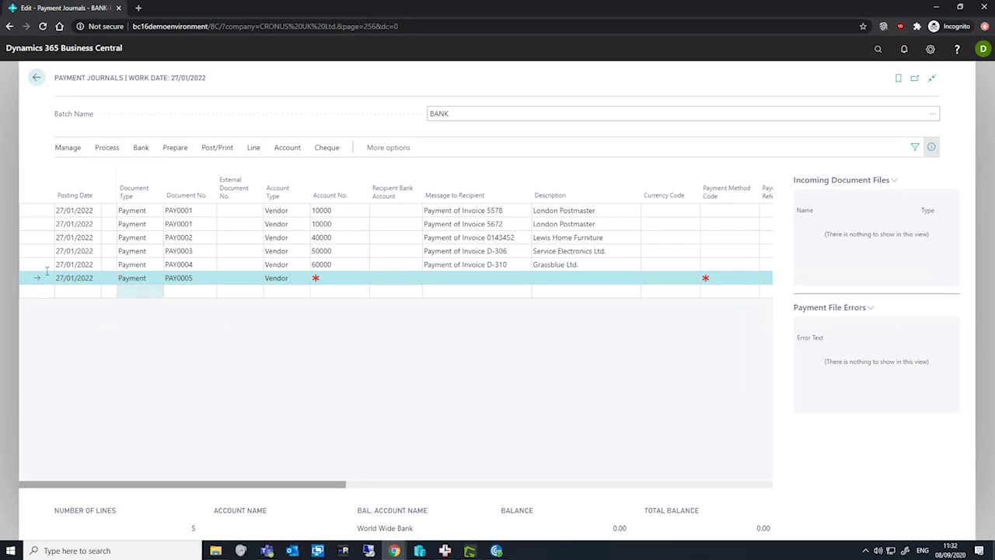
# - Discard the blank PAY0005 line and review the payment amounts and applied invoices
pyautogui.click(38, 264)
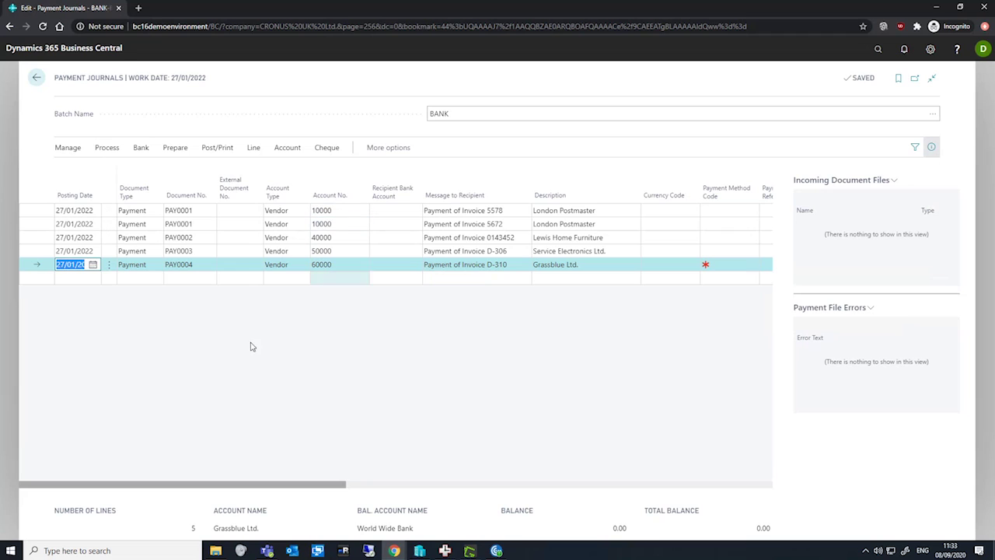
pyautogui.moveTo(243, 484); pyautogui.dragTo(417, 483)
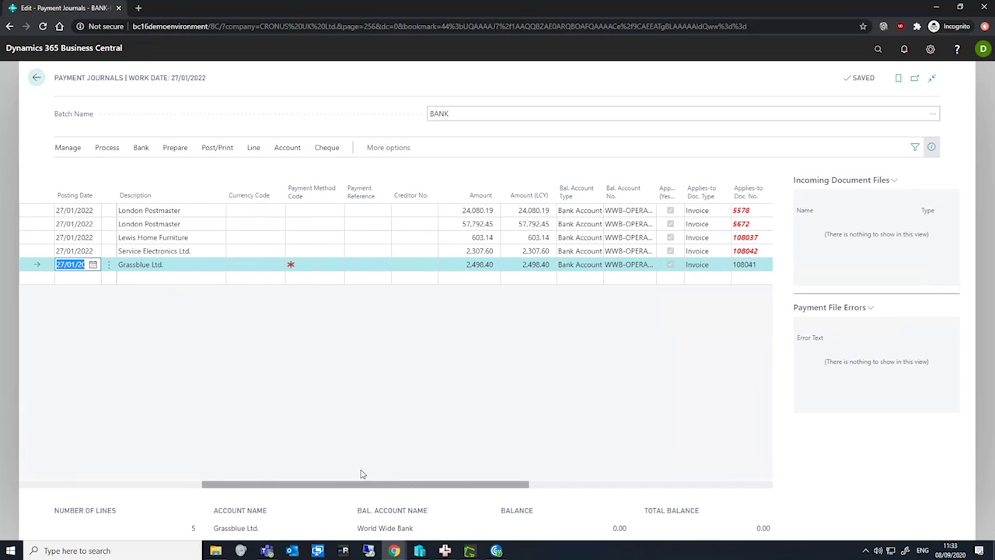
pyautogui.moveTo(347, 484); pyautogui.dragTo(118, 480)
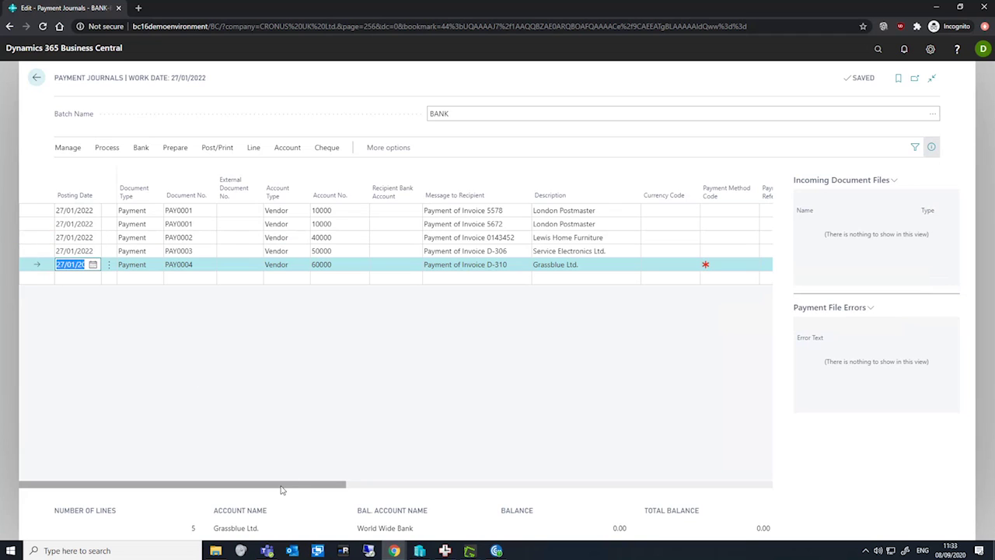
pyautogui.moveTo(282, 490); pyautogui.dragTo(462, 315)
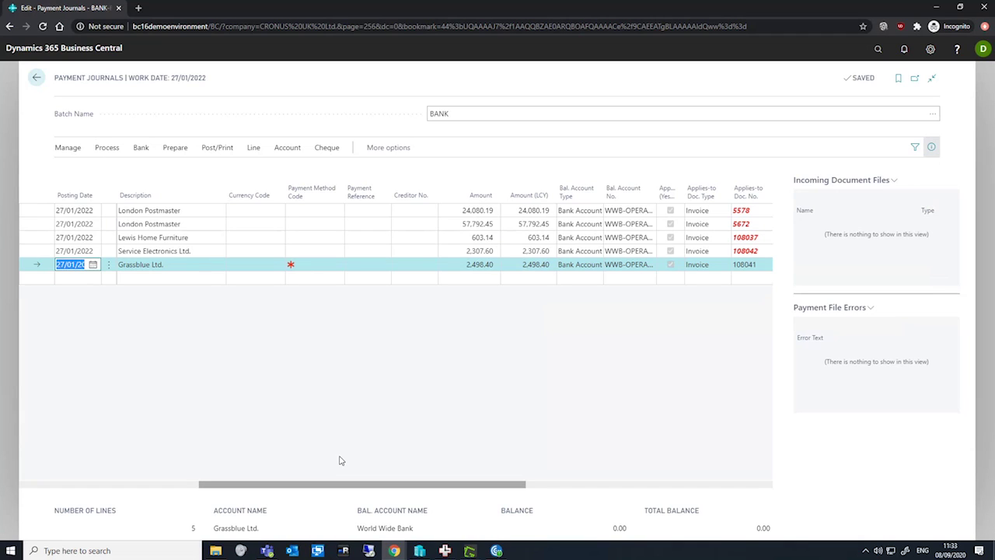
pyautogui.click(171, 485)
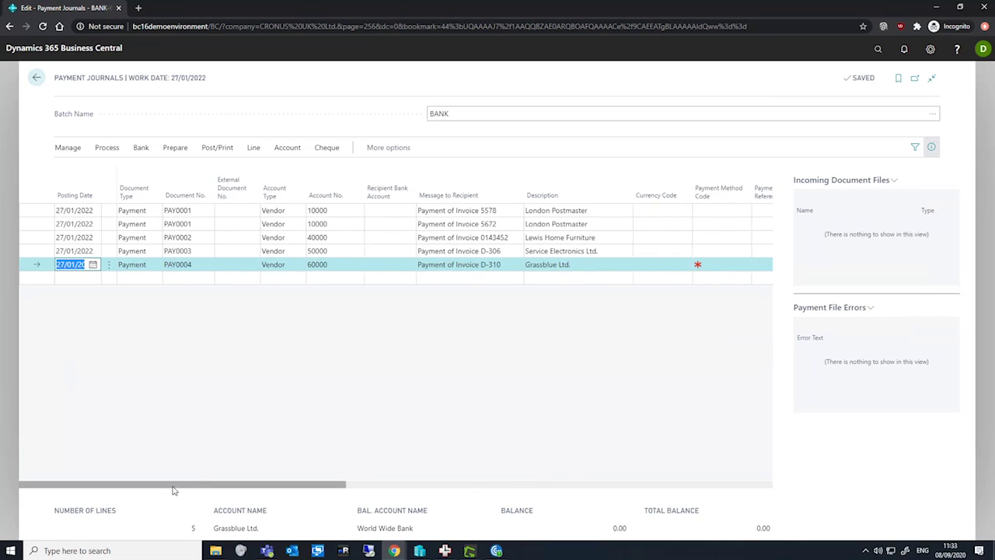